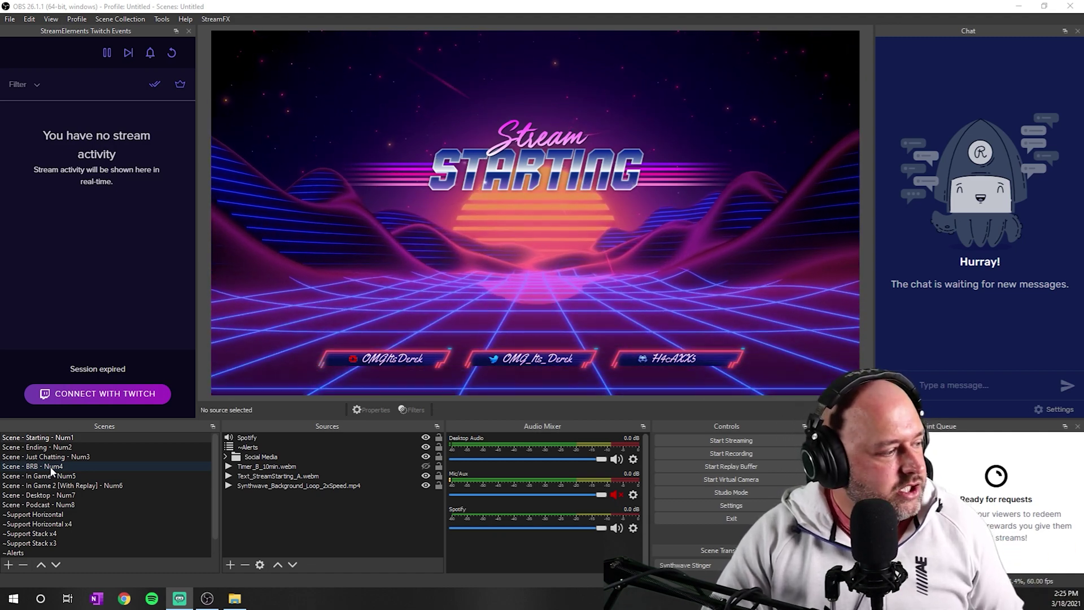
Step: Switch to the 'Scene - BRB - Num4' scene in the Scenes dock
left_click(52, 468)
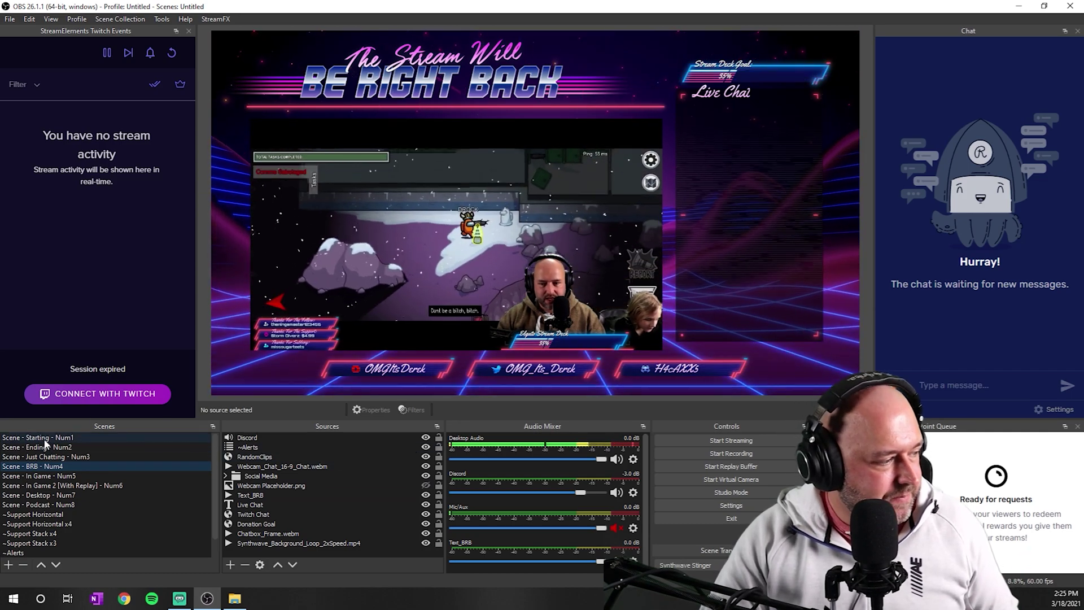
Step: Switch to the 'Scene - Just Chatting - Num3' scene before leaving OBS for Chrome
left_click(50, 457)
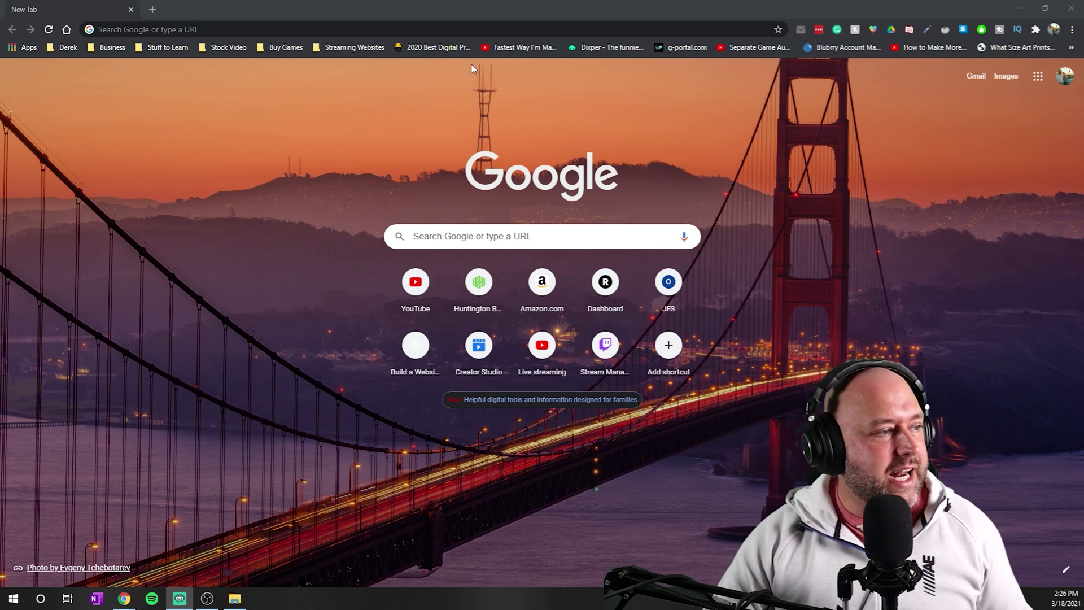
Step: Load twitch.guru in Chrome's address bar
left_click(451, 30)
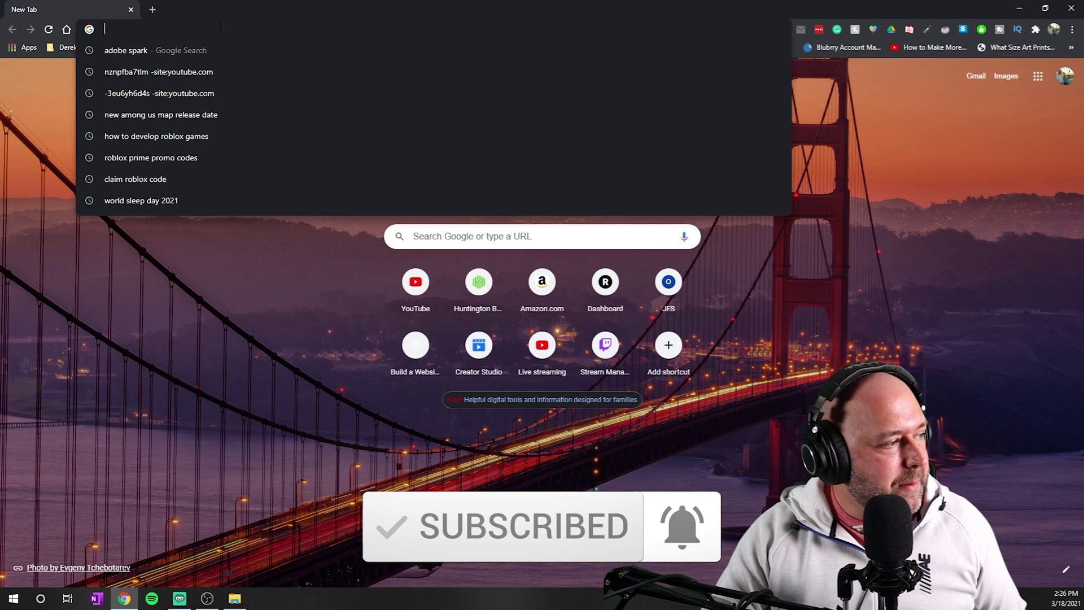
type("twit")
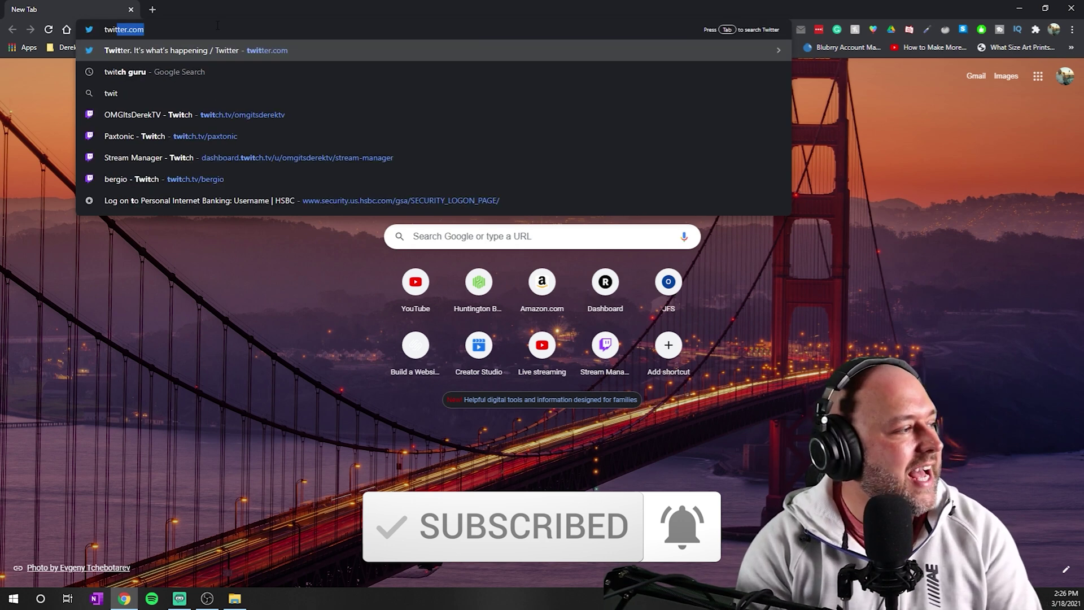
type("ch.guru")
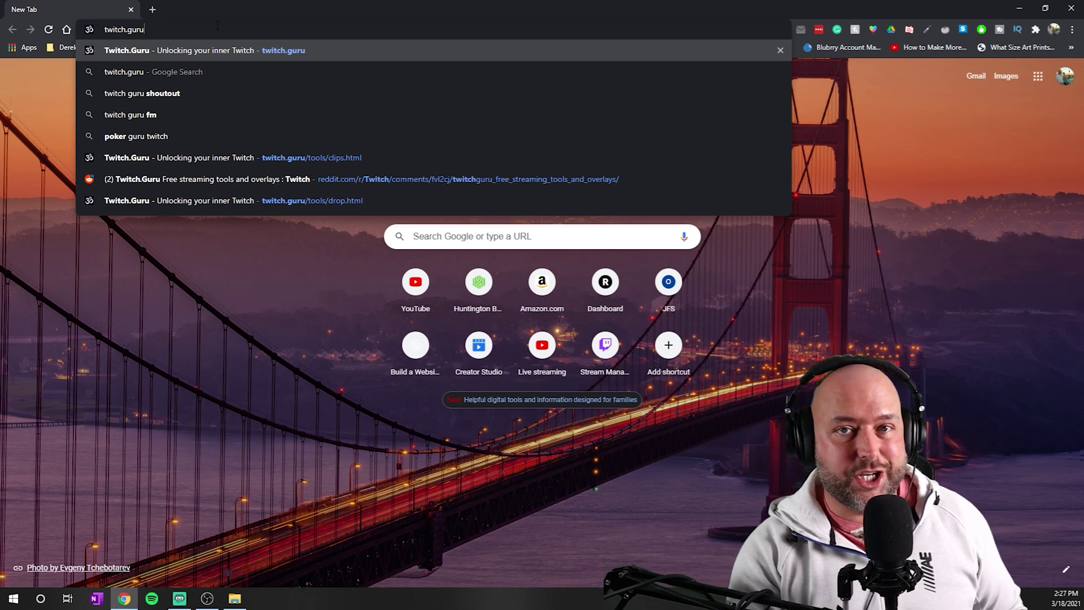
key("Return")
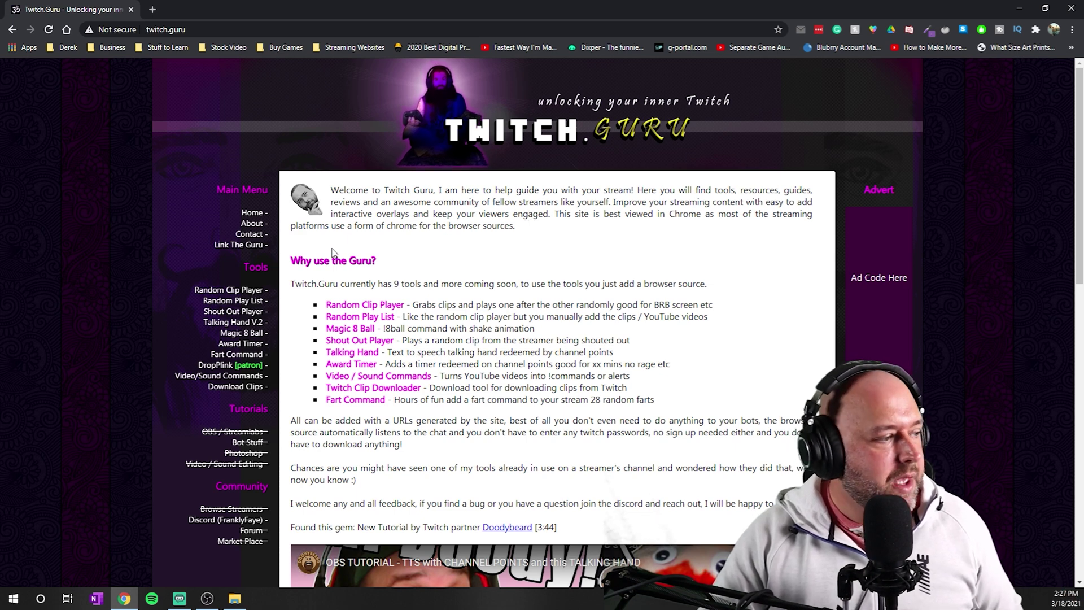
Step: Scroll the Twitch.Guru page to look over its tools, including Random Clip Player
scroll(526, 217, "down", 1)
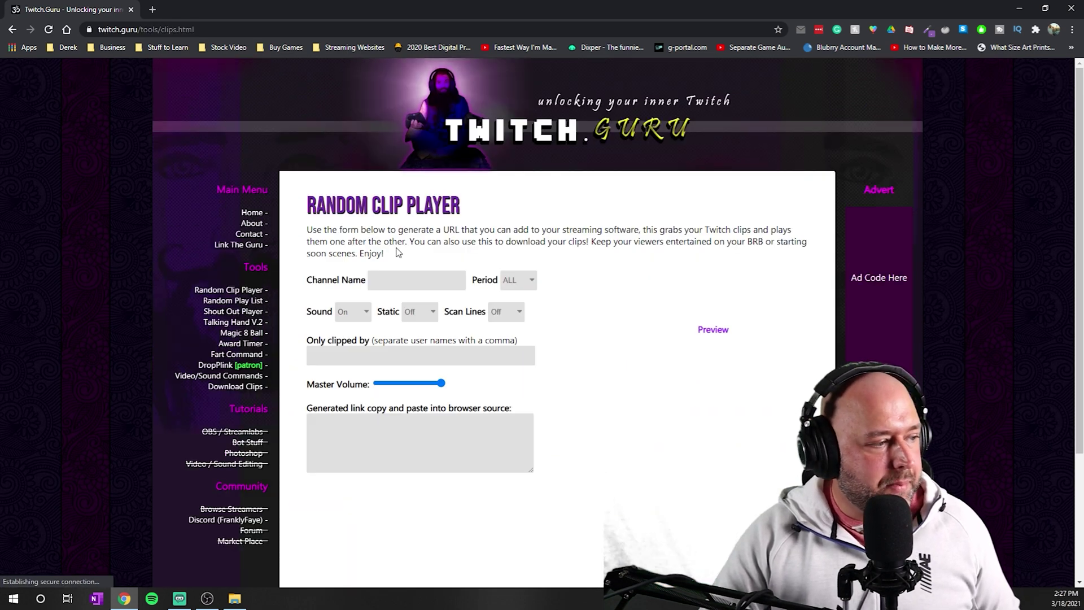
scroll(608, 189, "down", 3)
scroll(574, 189, "up", 1)
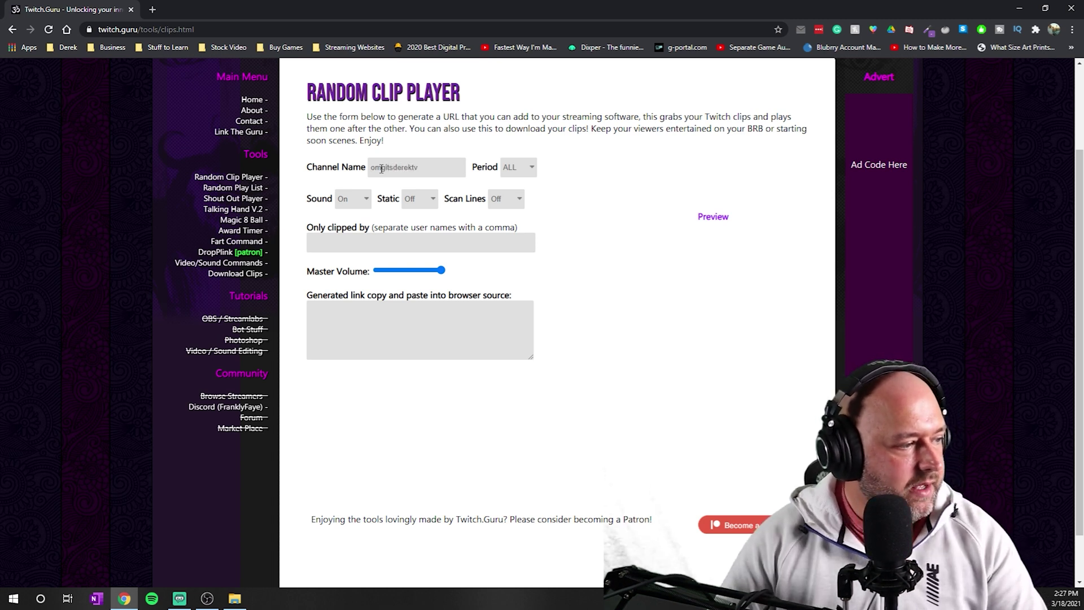
Step: Generate the channel's clip player link, keeping the clip Period at ALL
left_click(484, 151)
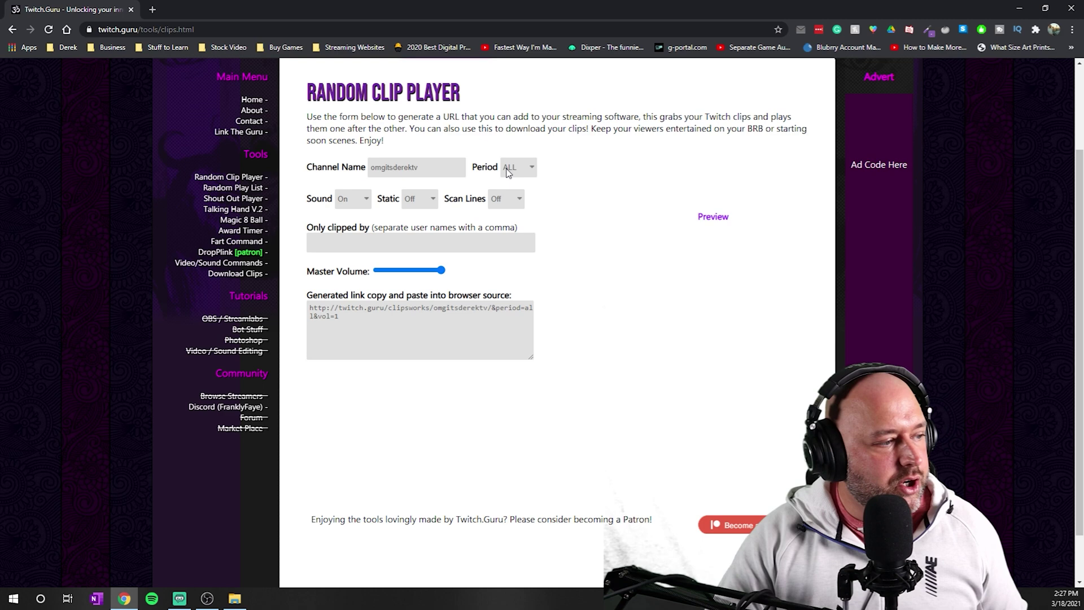
left_click(507, 169)
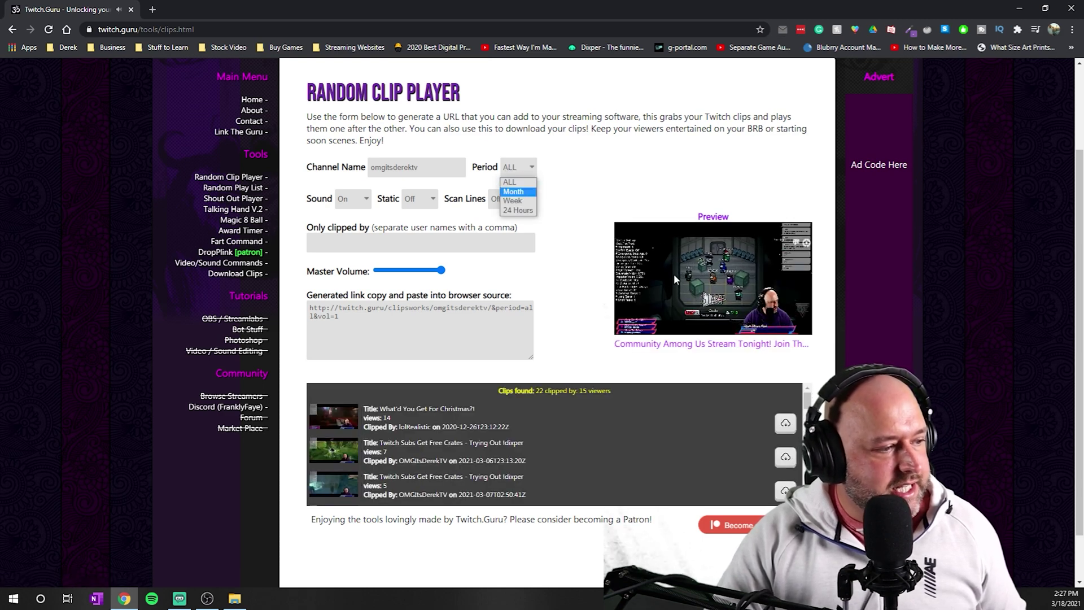
left_click(616, 310)
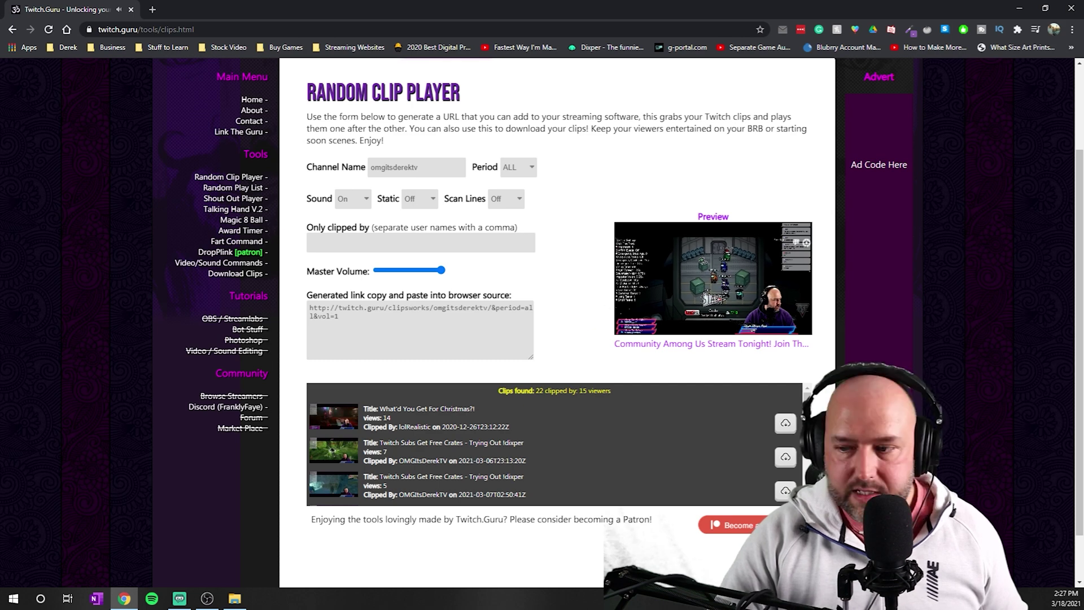
key("alt+Tab")
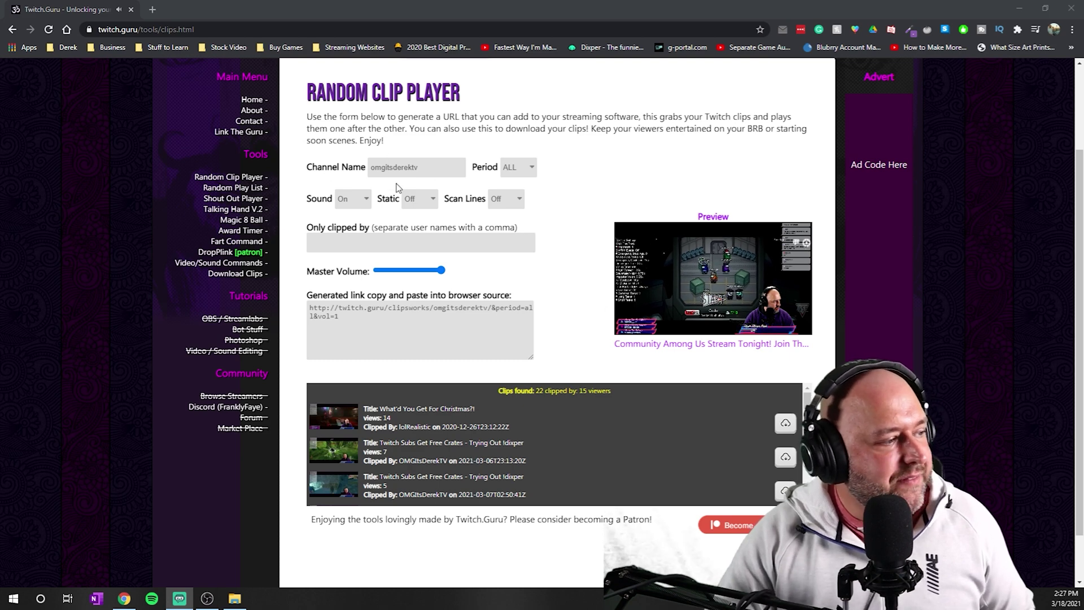
left_click(527, 168)
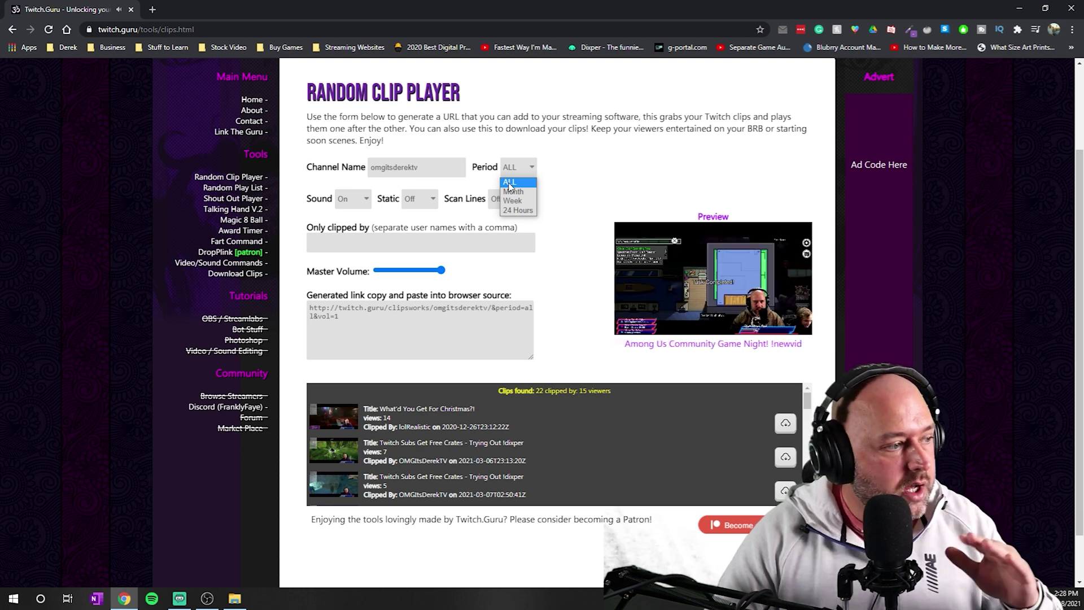
Step: Keep the Period on ALL and set the clip Sound to Mute
left_click(510, 185)
left_click(353, 199)
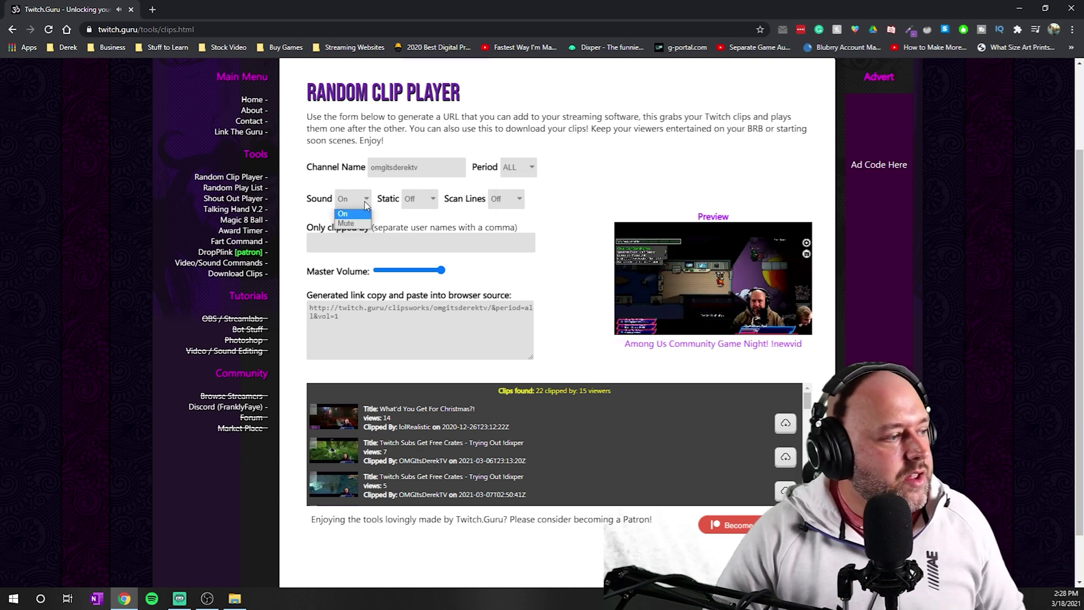
left_click(356, 221)
left_click(353, 199)
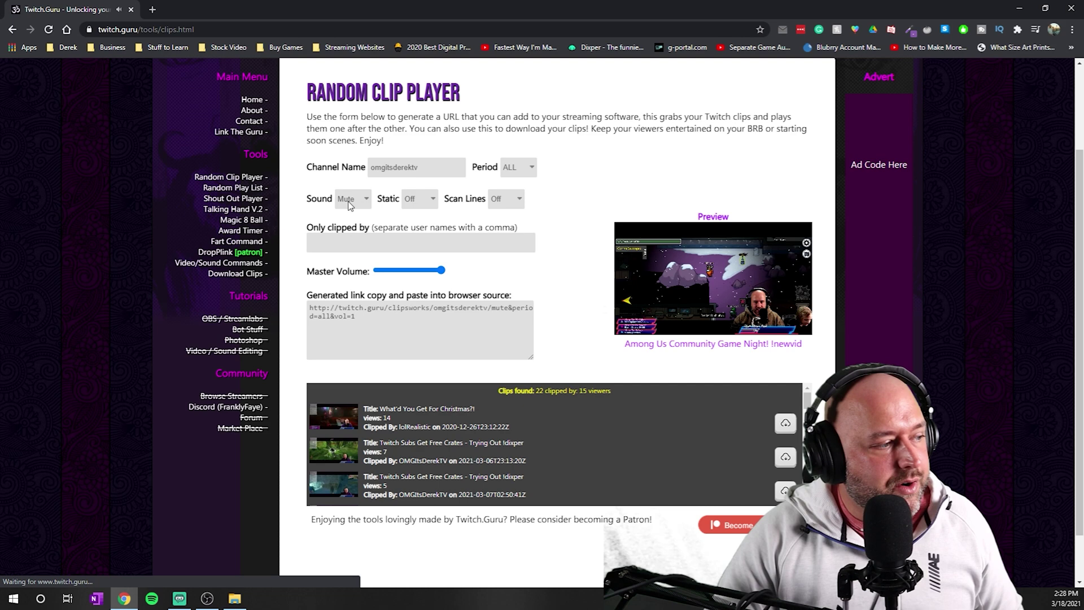
left_click(347, 224)
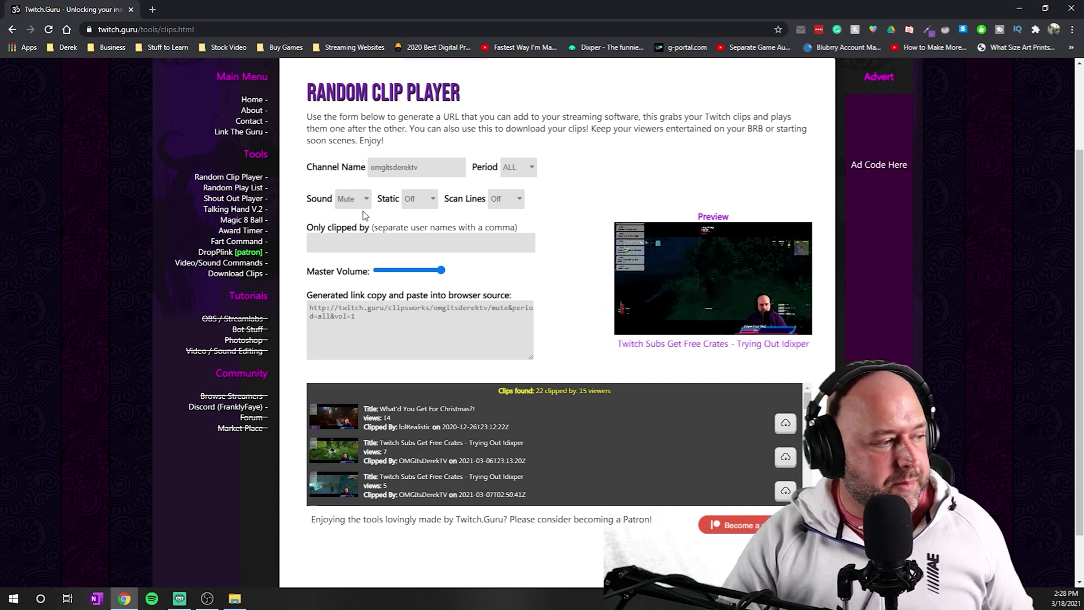
left_click(353, 199)
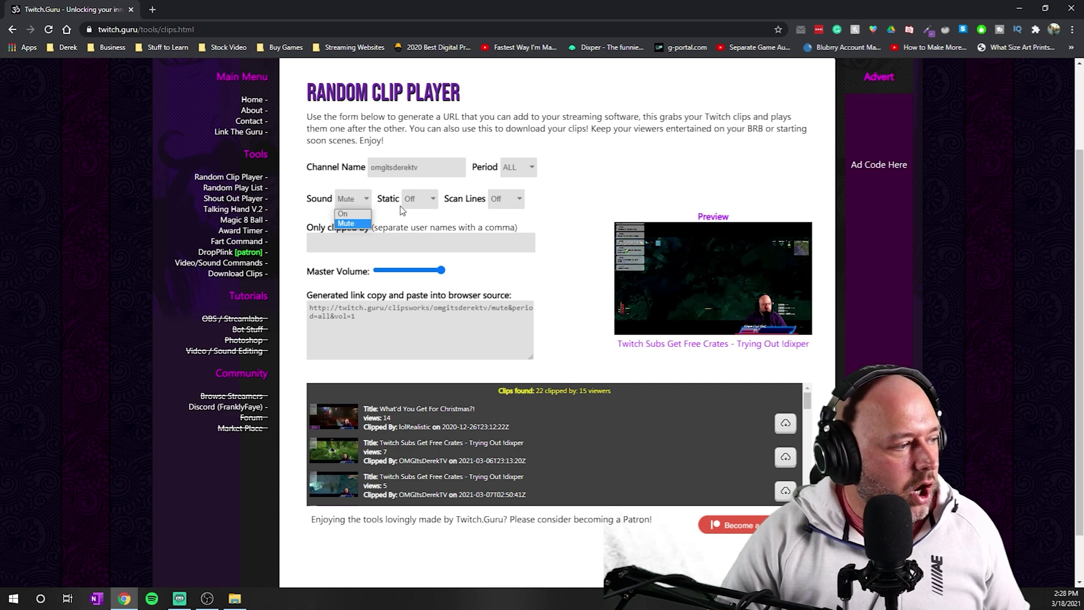
Step: Turn Static on and leave Scan Lines Off after trying 30%
left_click(419, 199)
left_click(409, 224)
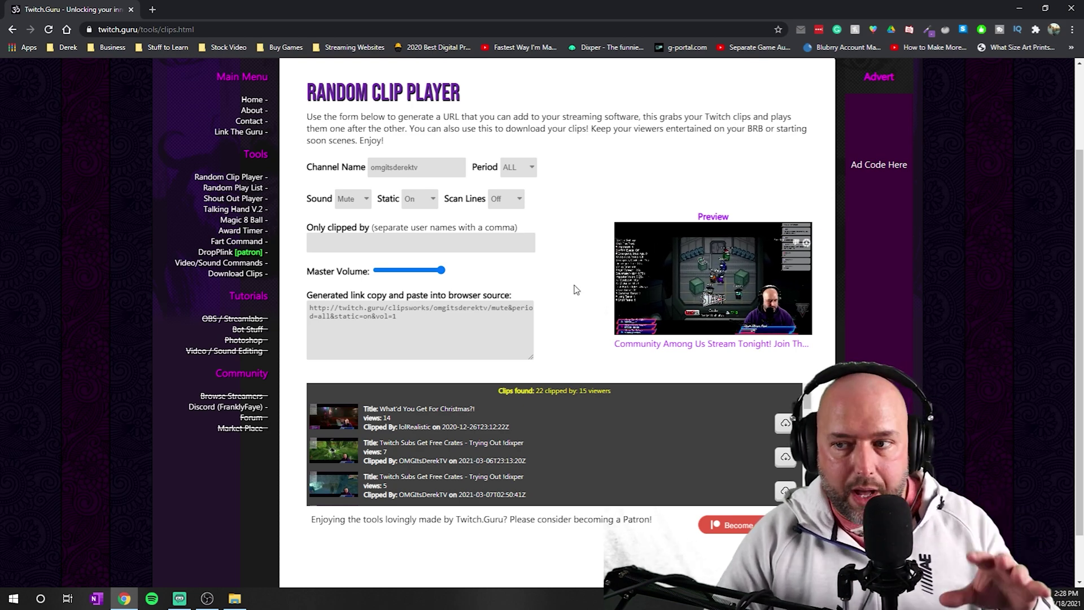
left_click(505, 202)
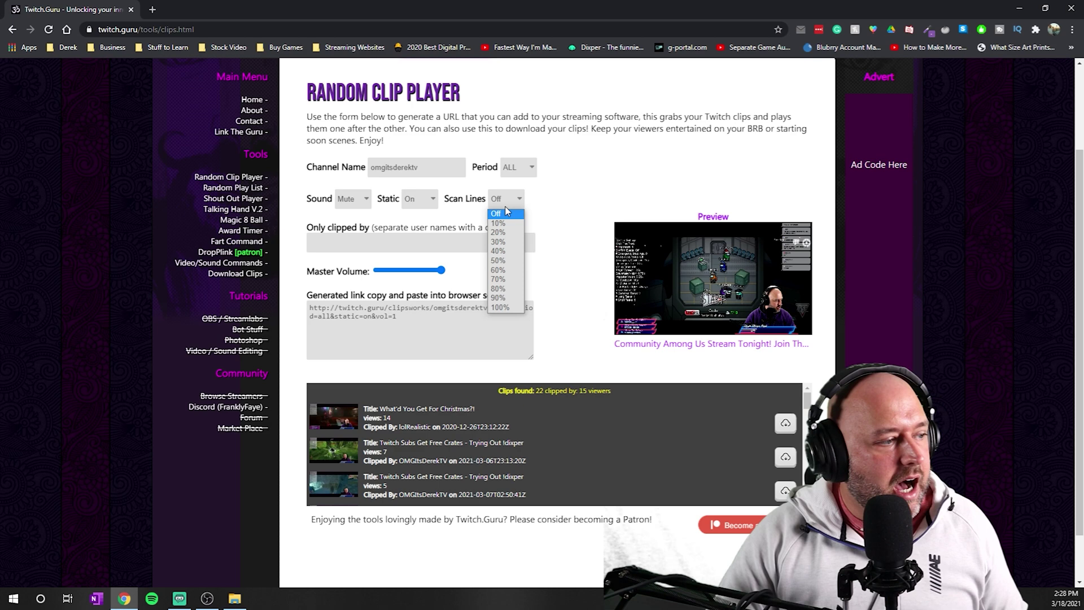
left_click(498, 242)
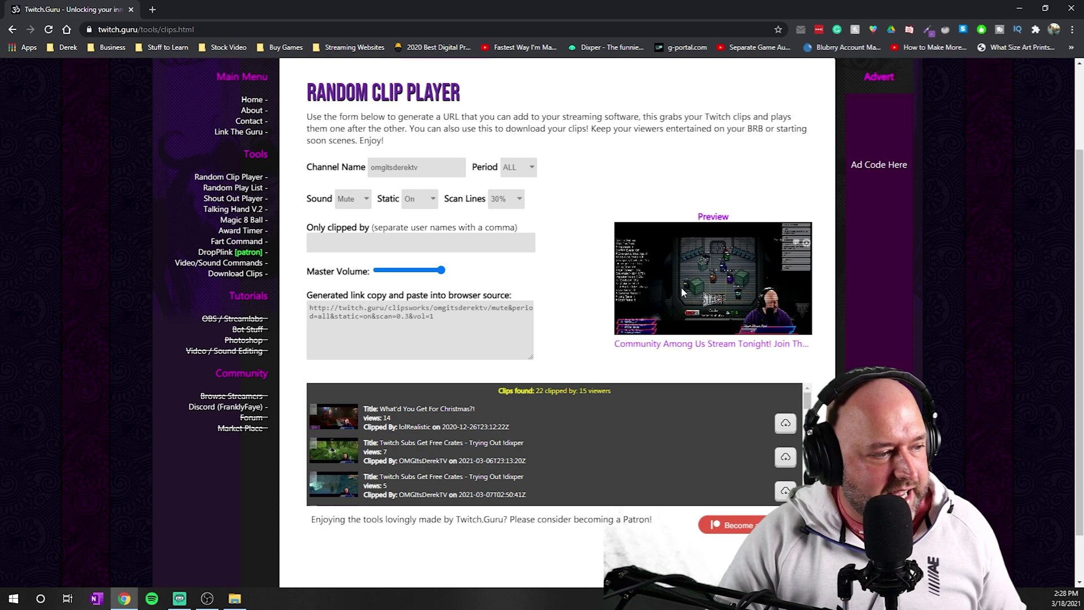
left_click(505, 199)
left_click(506, 211)
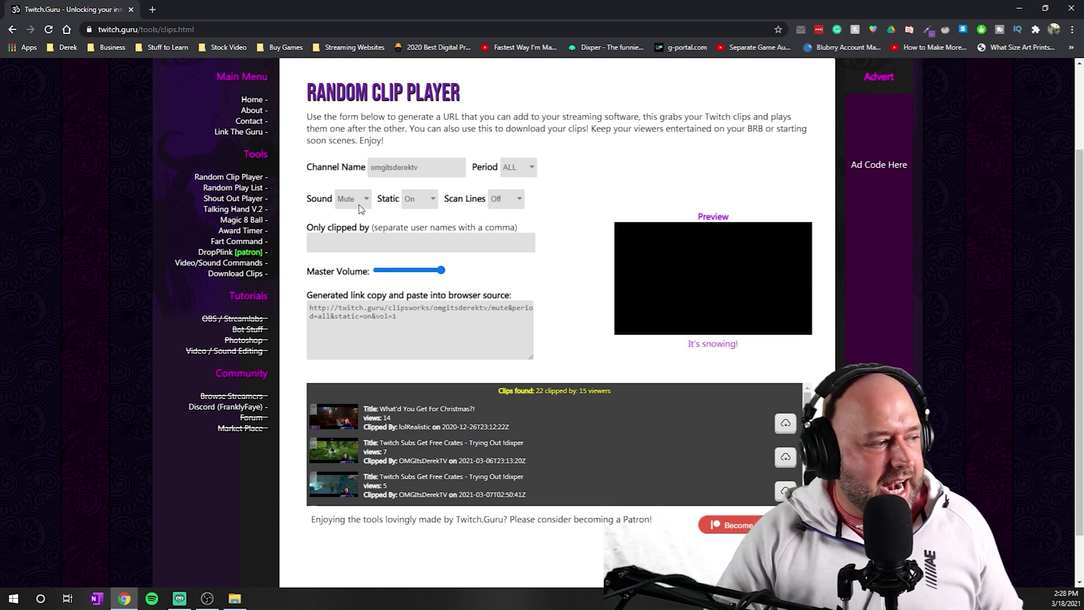
Step: Turn the clip sound back on in the Sound options
left_click(351, 242)
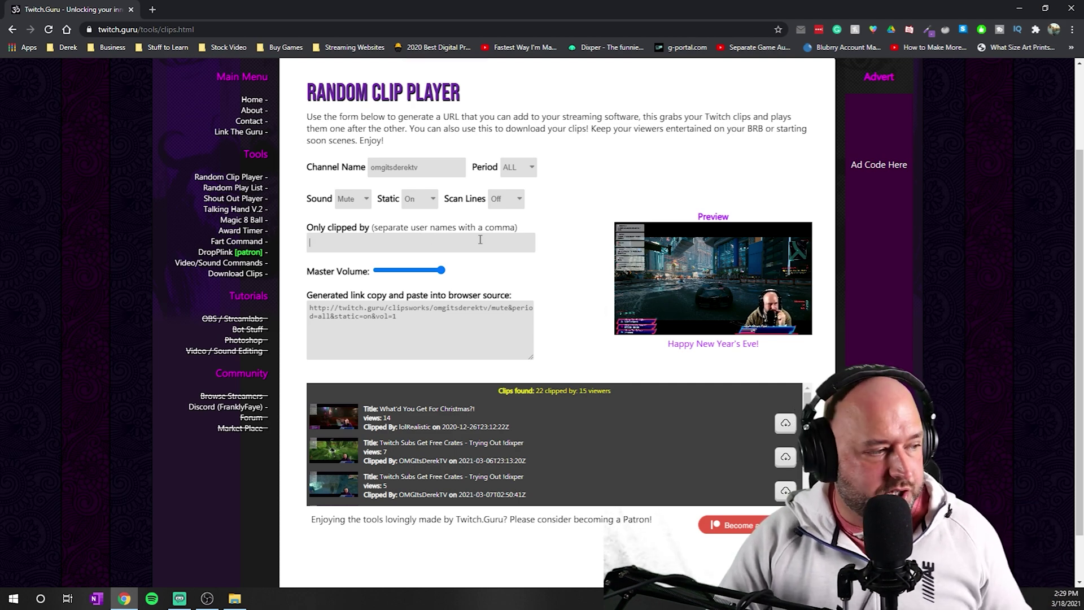
left_click(367, 202)
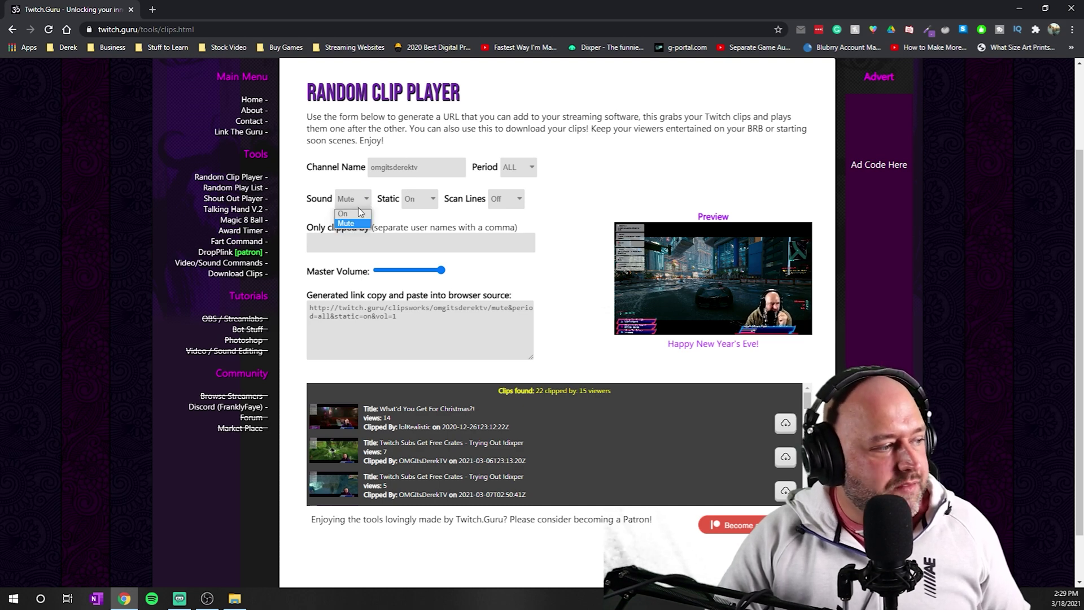
left_click(358, 214)
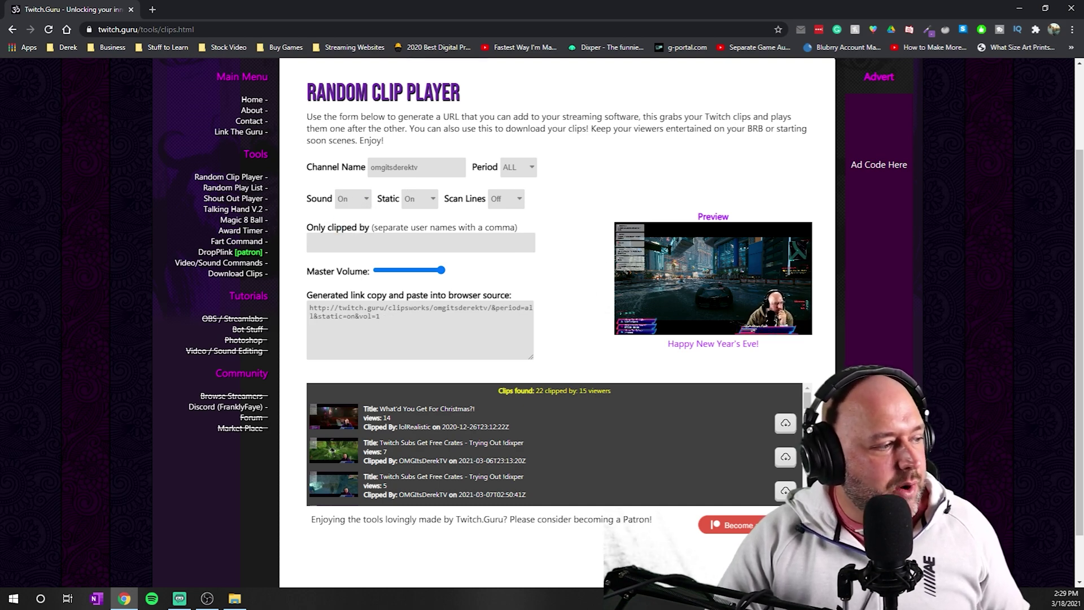
Step: Cut the generated Random Clip Player link and close Chrome
triple_click(415, 322)
key("ctrl+c")
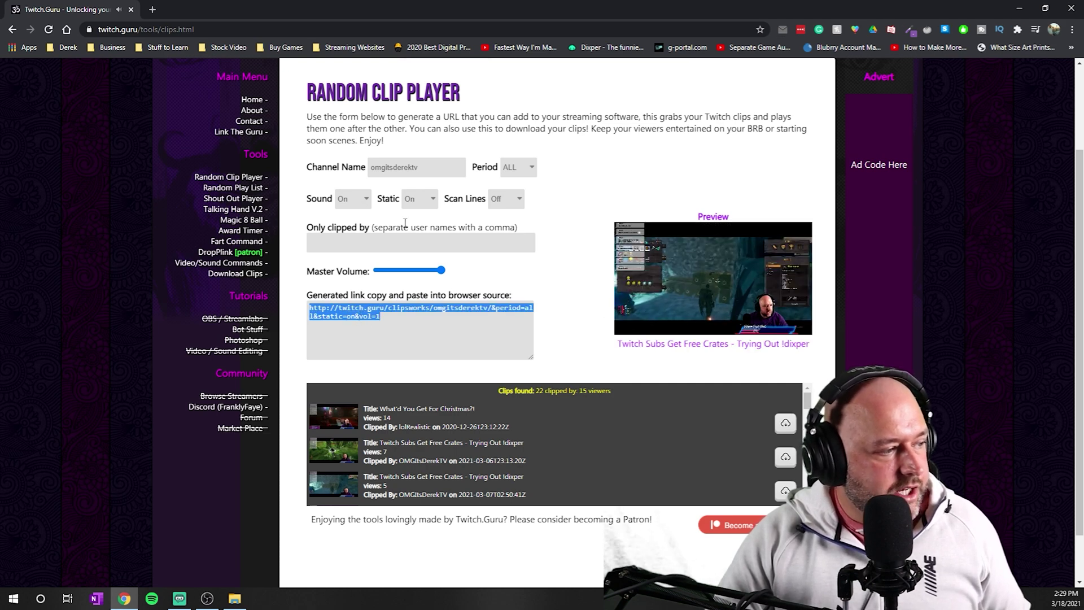
right_click(371, 305)
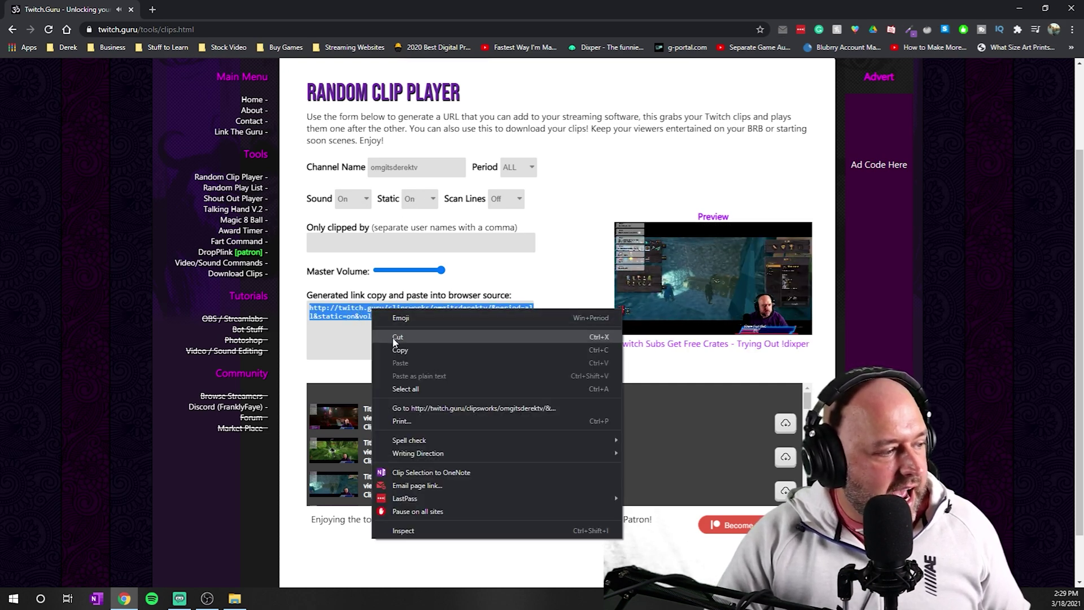
left_click(437, 327)
left_click(1065, 10)
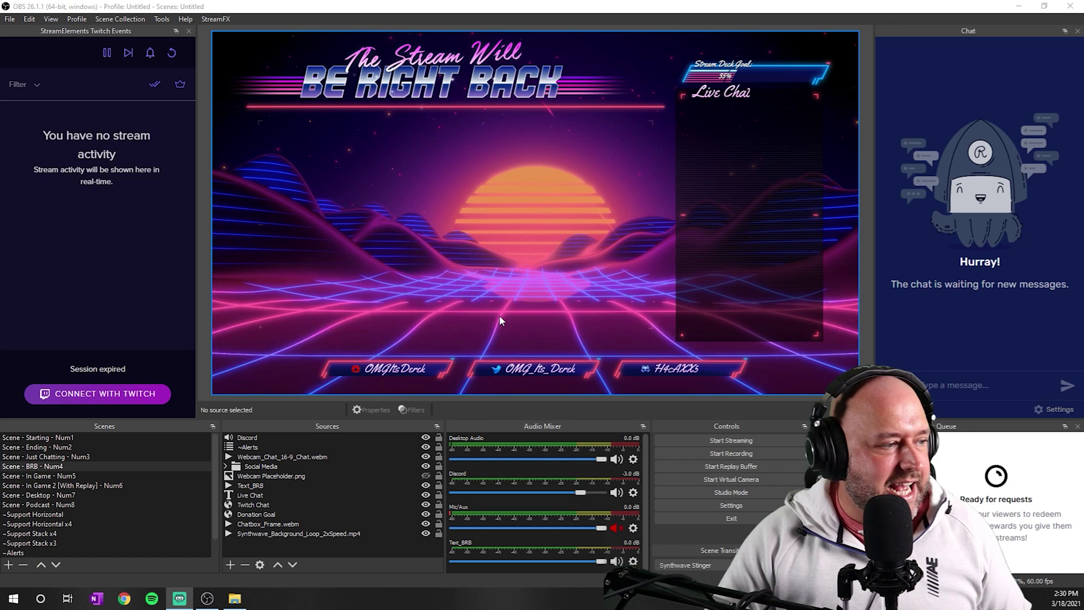
Step: Add a Browser source named 'Random Clip Player' to the BRB scene
left_click(230, 565)
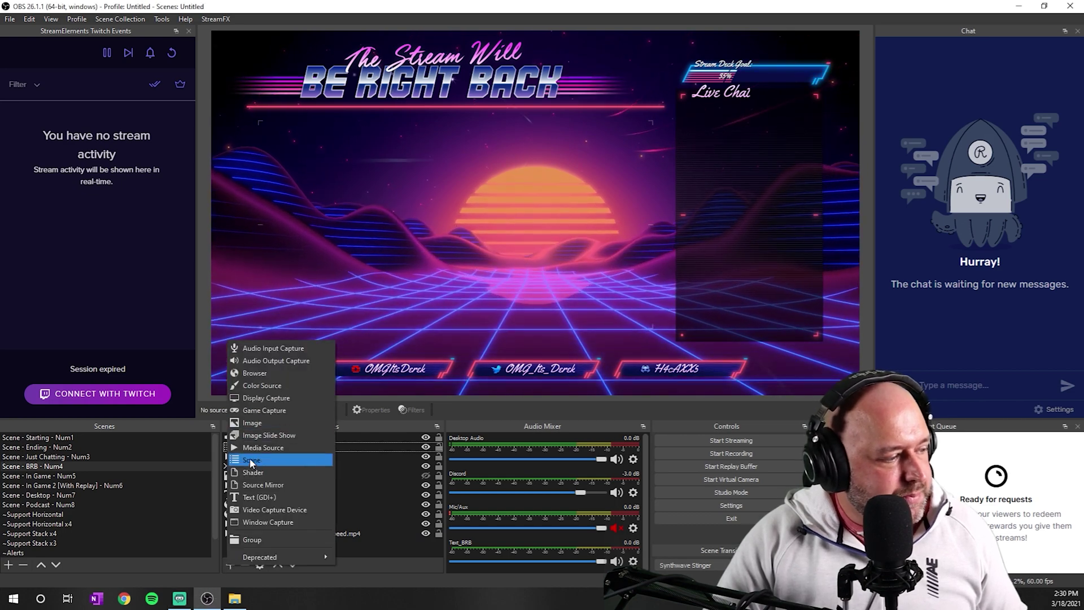
left_click(254, 375)
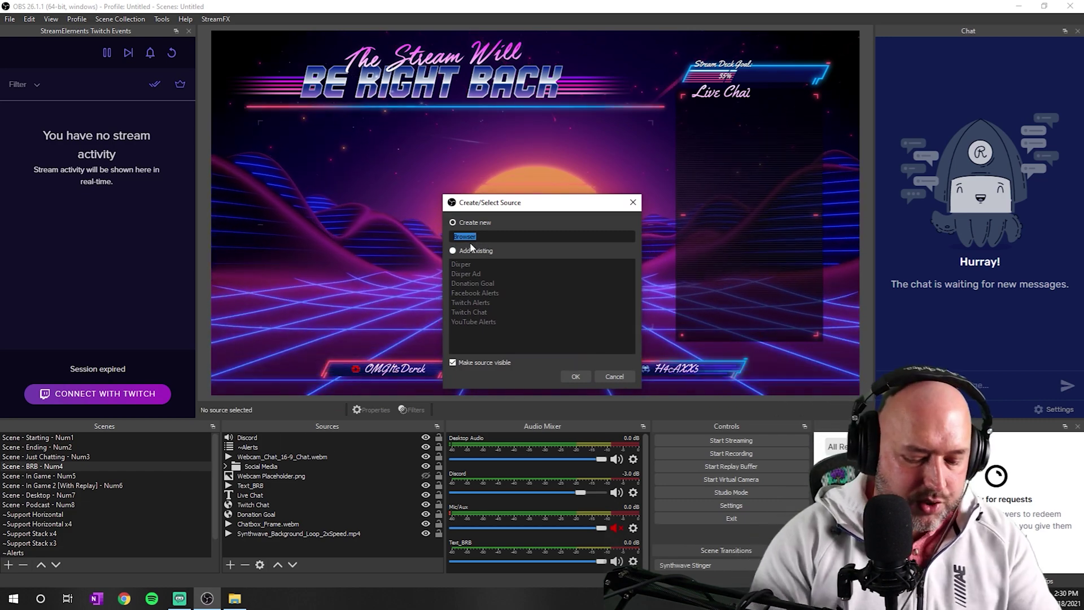
type("Rand")
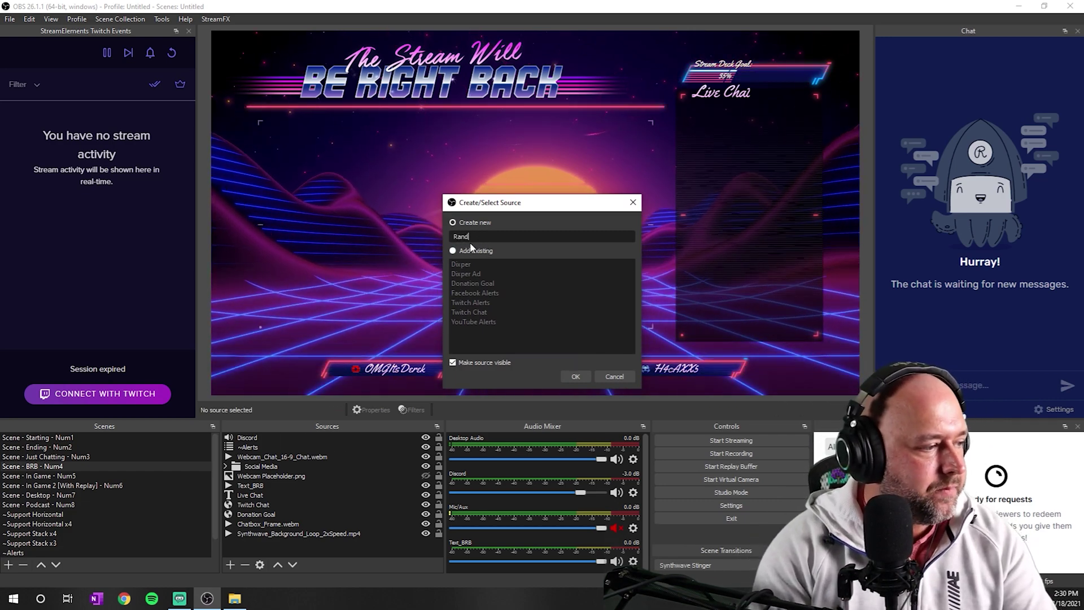
type("om Clip Player")
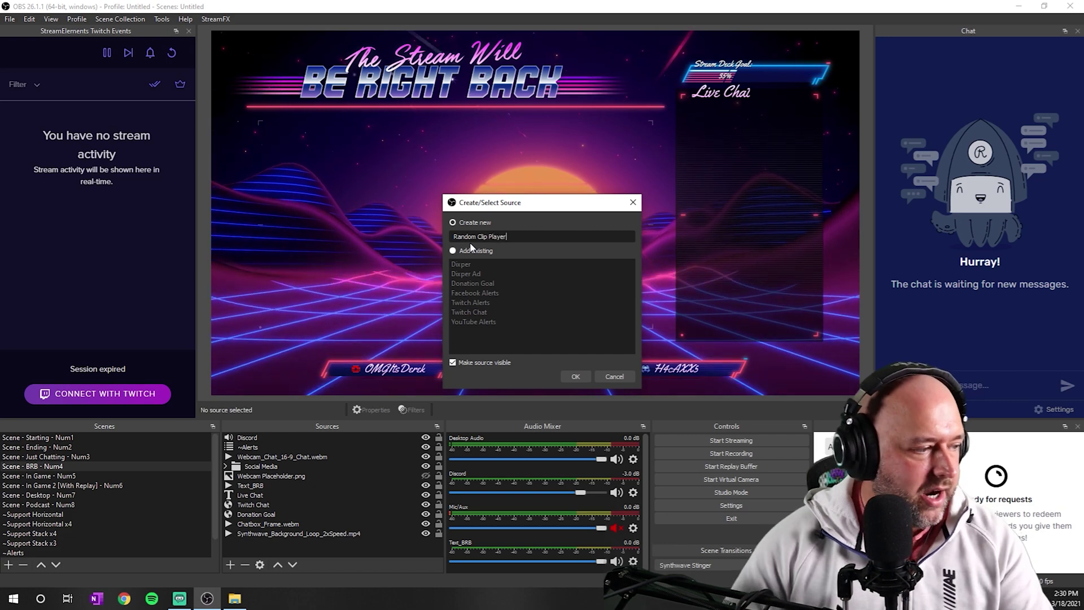
Step: Paste the Twitch.Guru clip link as the source URL and set size 1920×1080
left_click(575, 377)
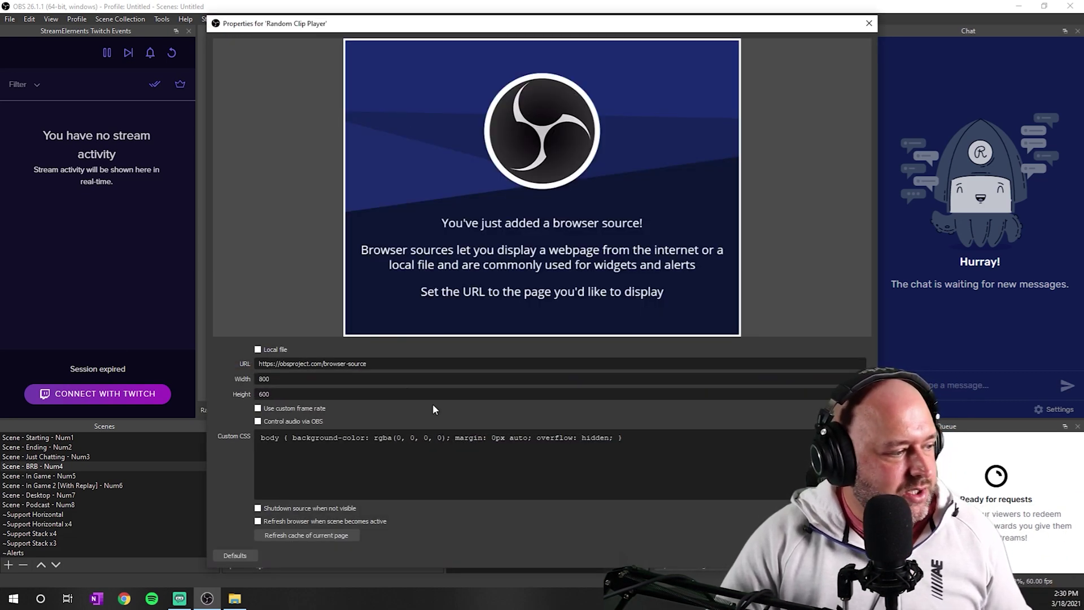
left_click_drag(395, 366, 218, 358)
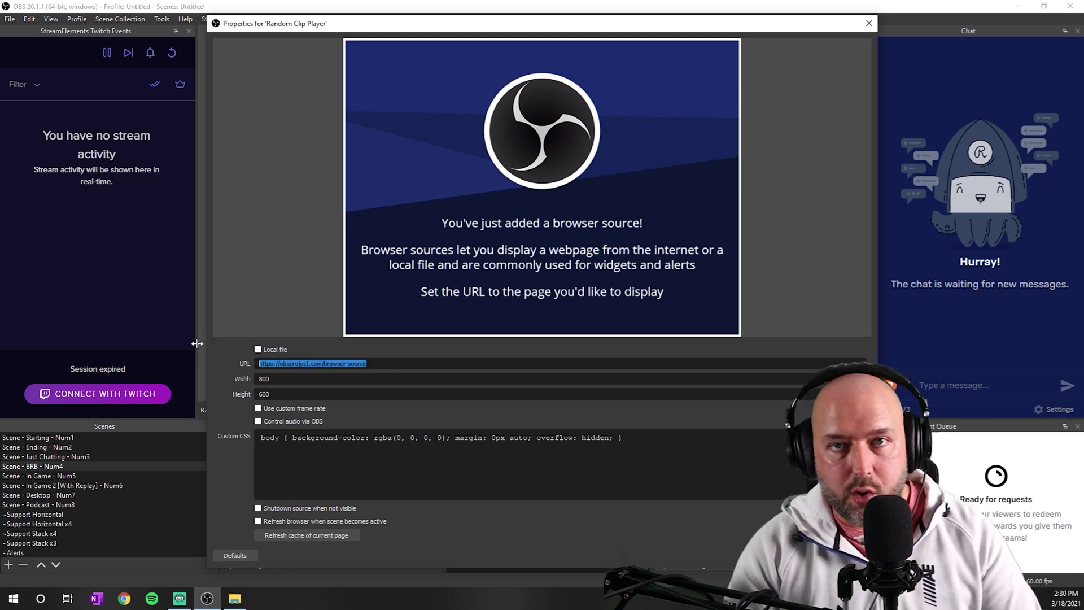
key("ctrl+v")
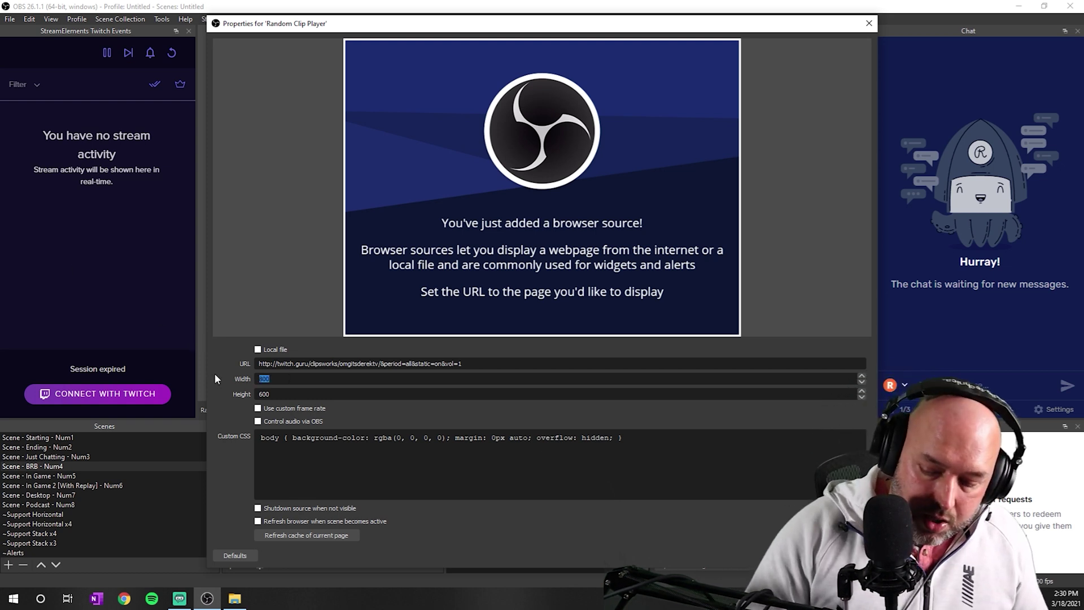
type("1920")
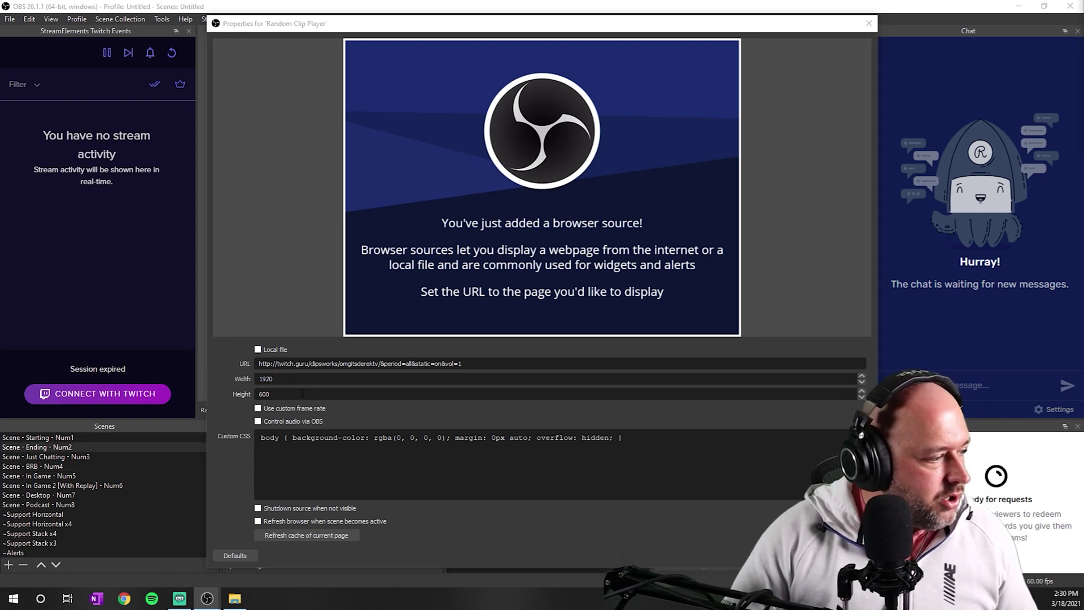
double_click(302, 394)
type("10")
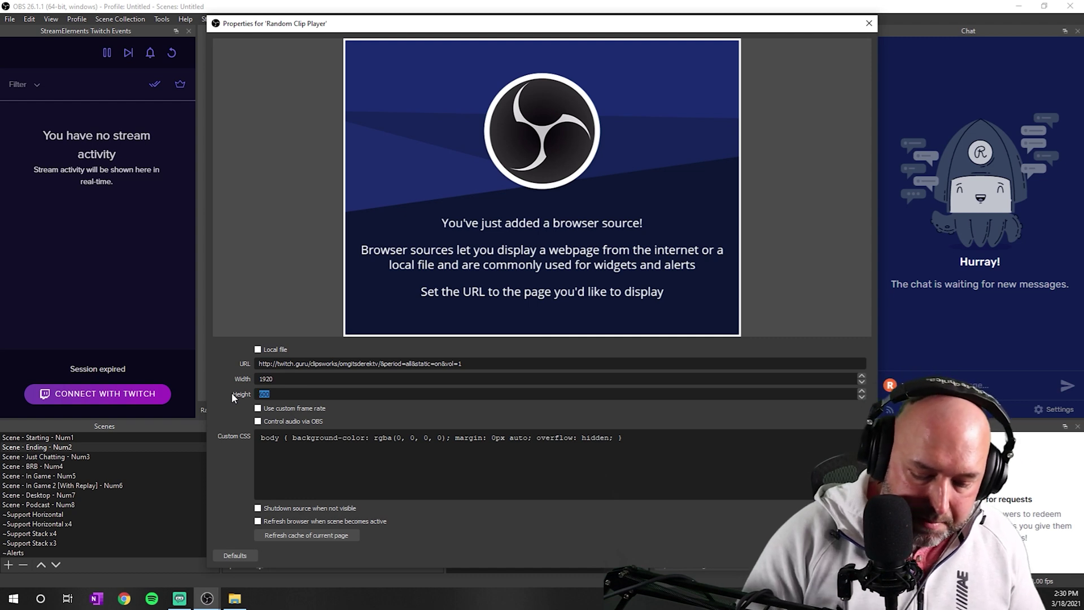
type("80")
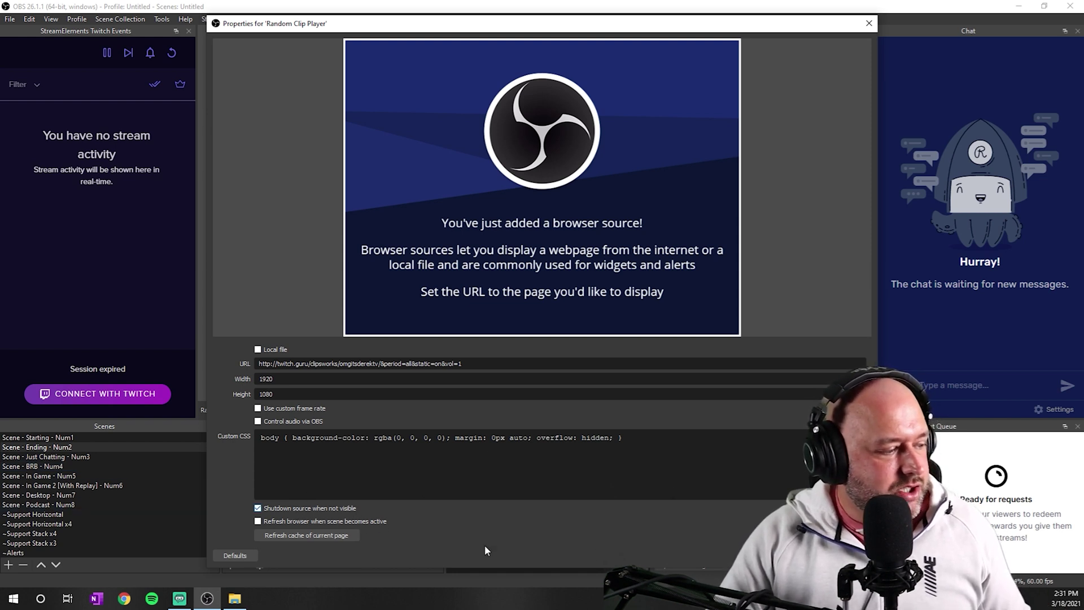
Step: Close the source properties and select Random Clip Player in the BRB scene
key("Escape")
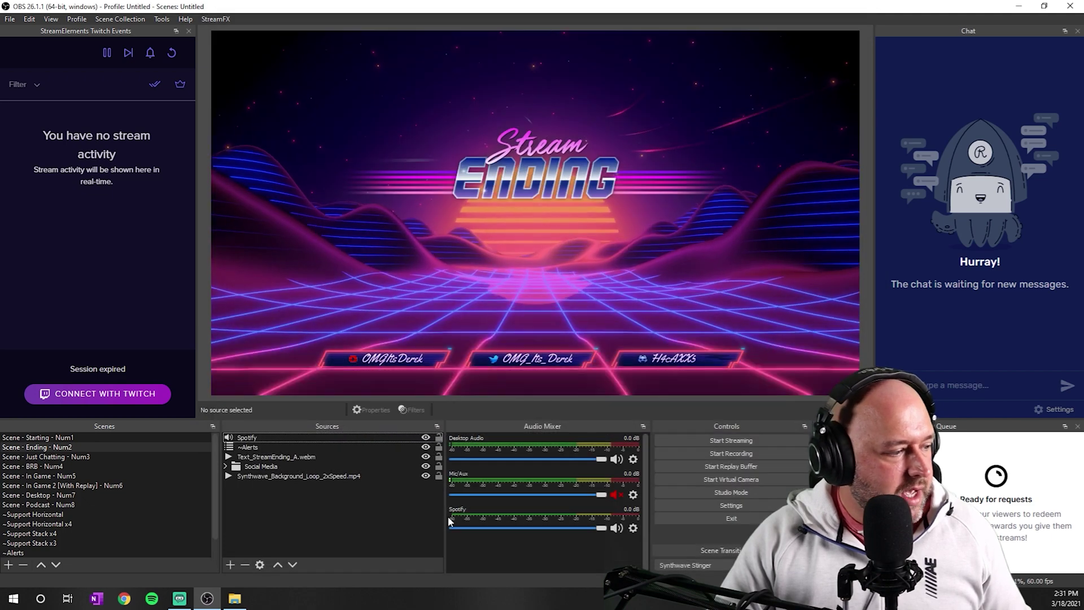
left_click(114, 464)
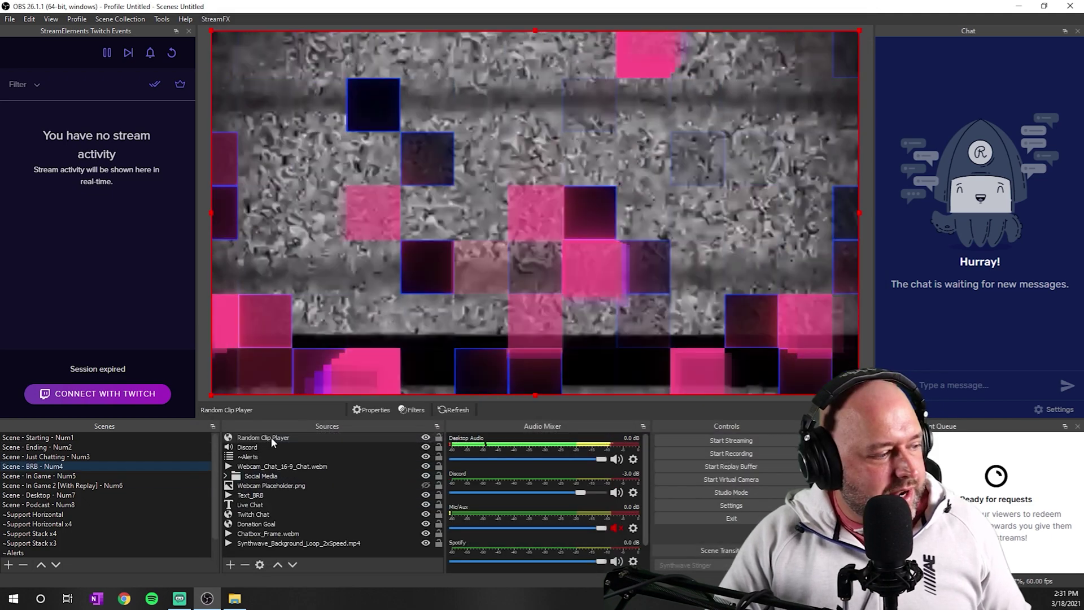
left_click(265, 438)
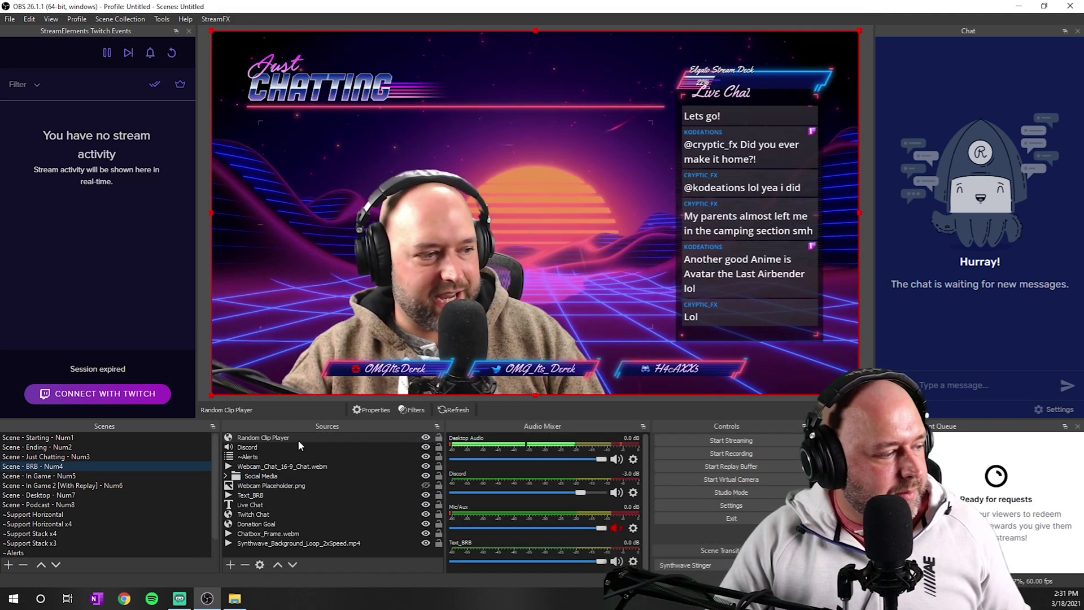
left_click(426, 439)
left_click(425, 439)
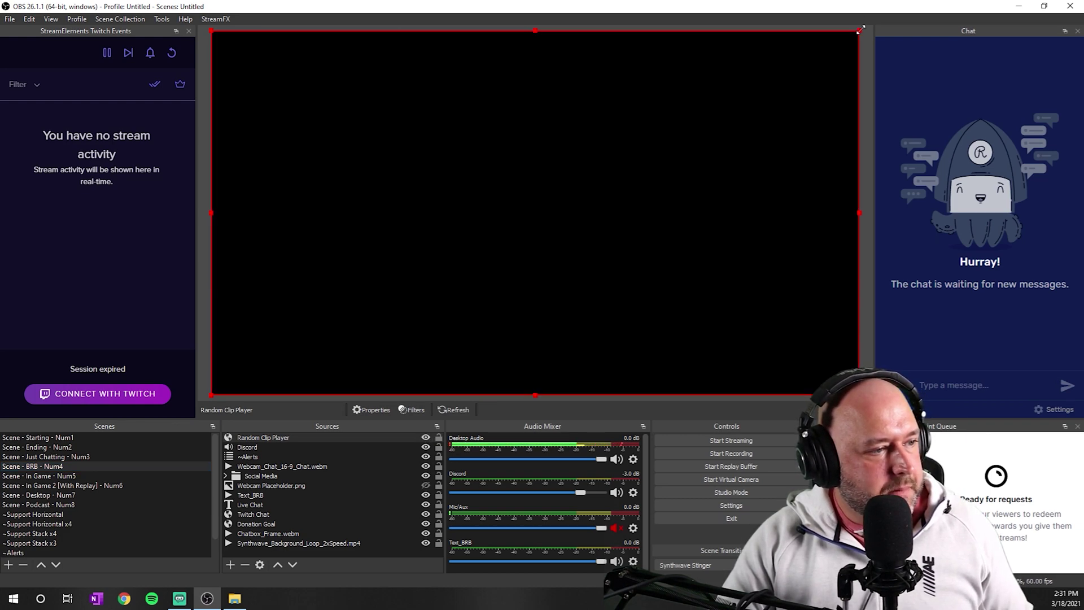
Step: Fit the clip player into the centre frame and move it below Webcam Placeholder.png
left_click_drag(853, 33, 600, 157)
left_click_drag(424, 271, 481, 234)
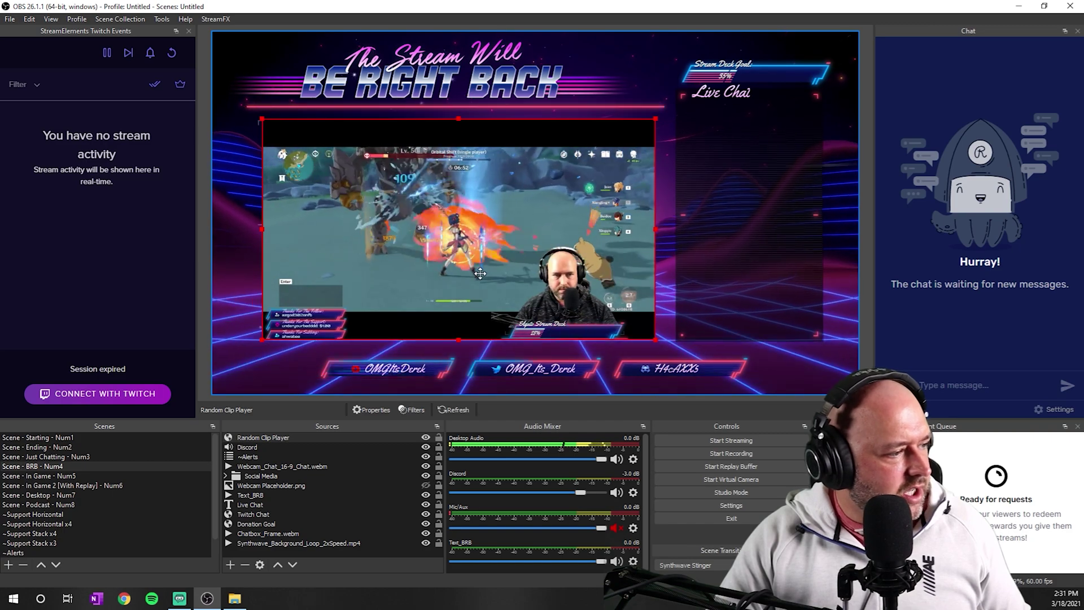
left_click_drag(480, 273, 478, 273)
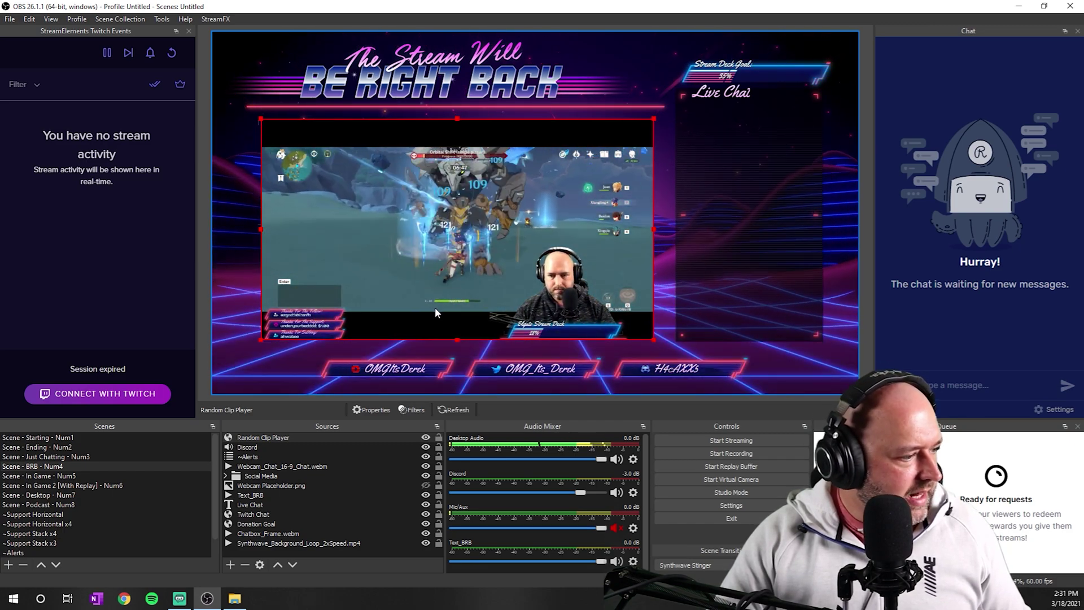
left_click_drag(458, 339, 458, 349)
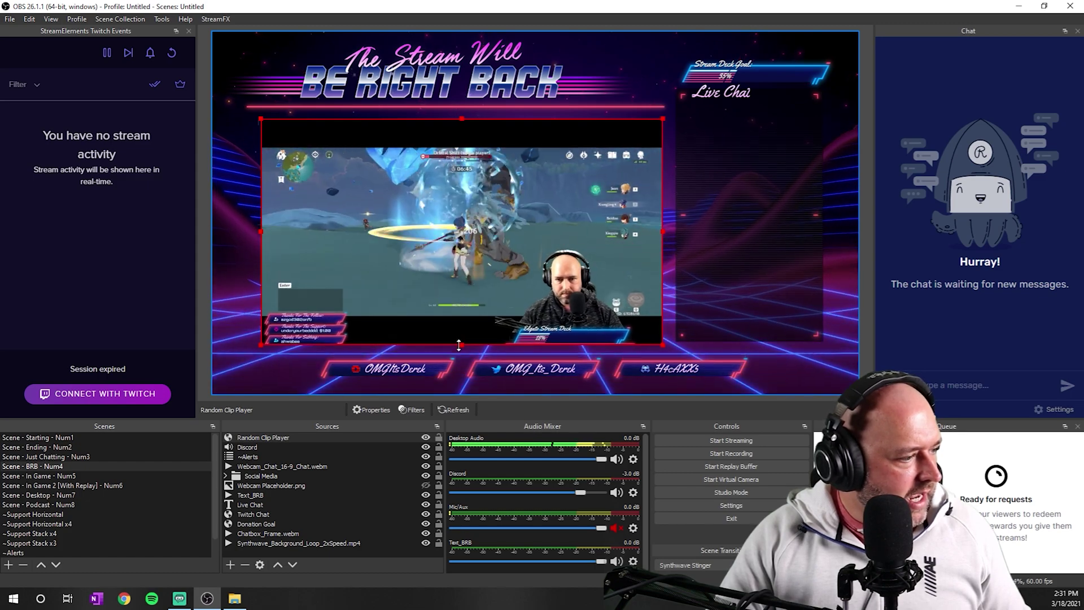
left_click_drag(467, 285, 457, 288)
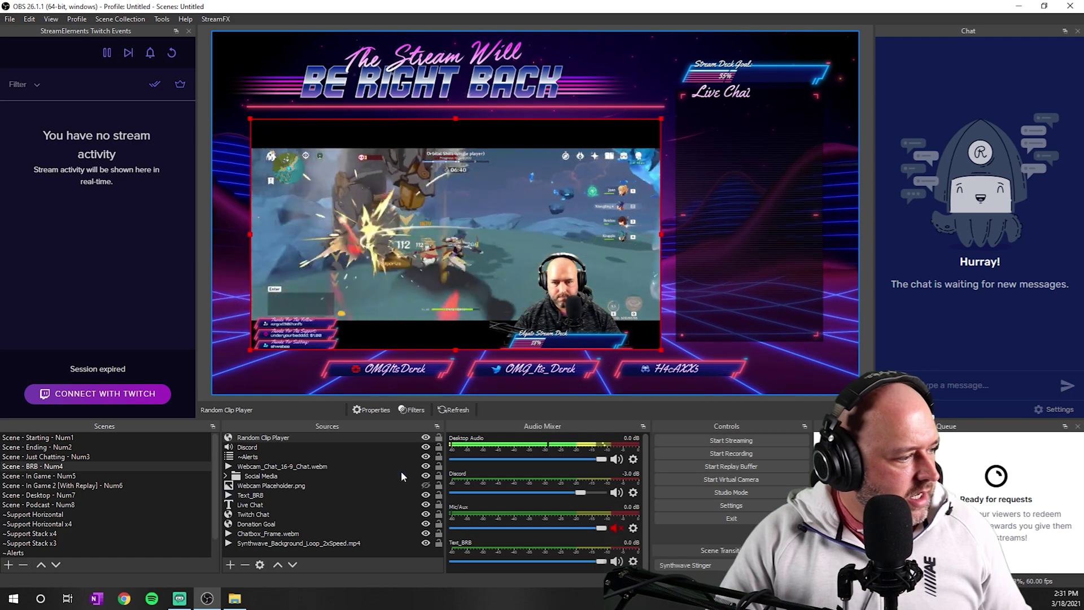
left_click_drag(254, 437, 261, 493)
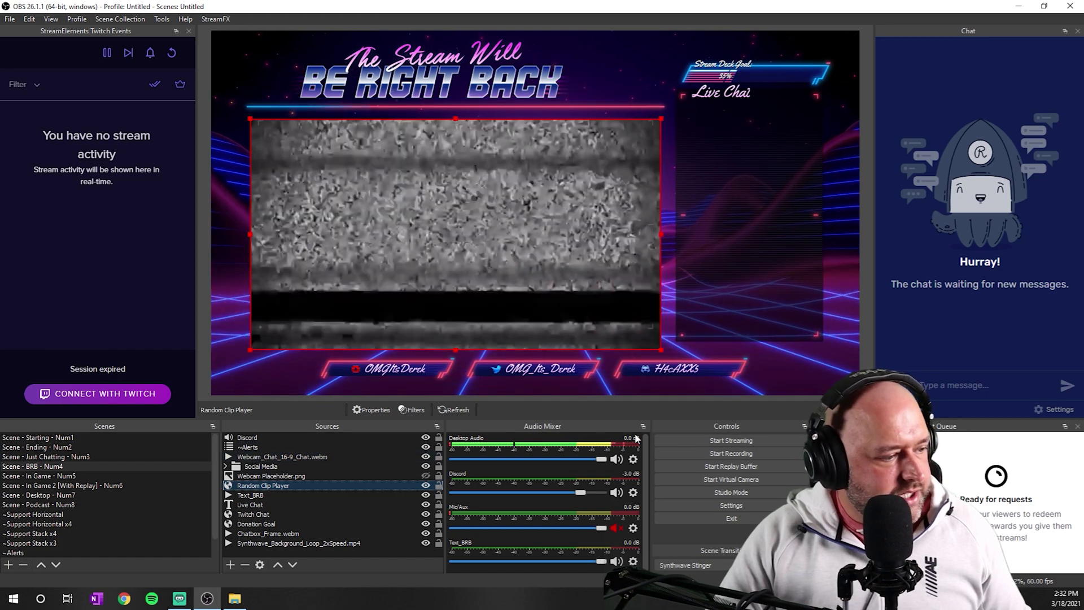
left_click(617, 460)
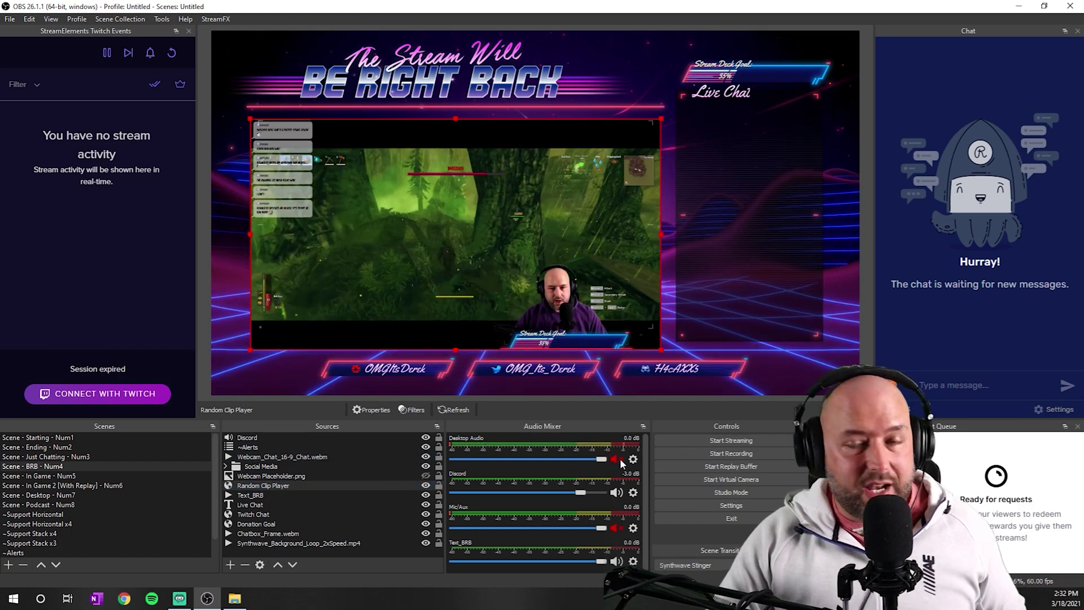
left_click(617, 460)
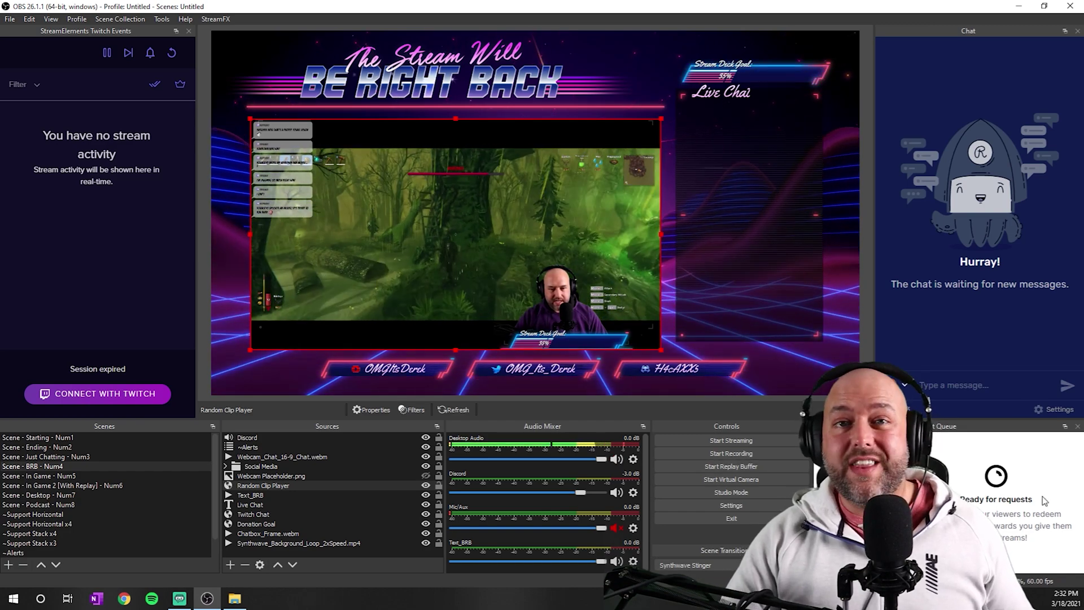